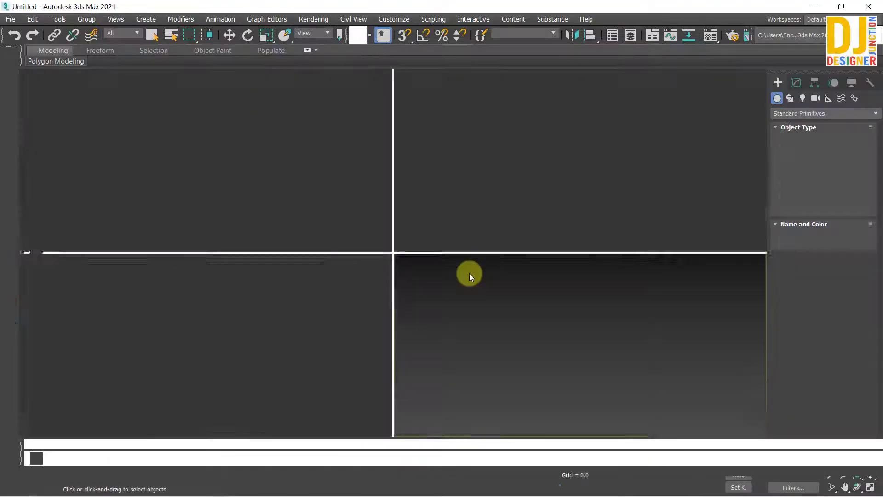
# Step: Dismiss the Welcome Screen and make the Top viewport active
pyautogui.click(469, 273)
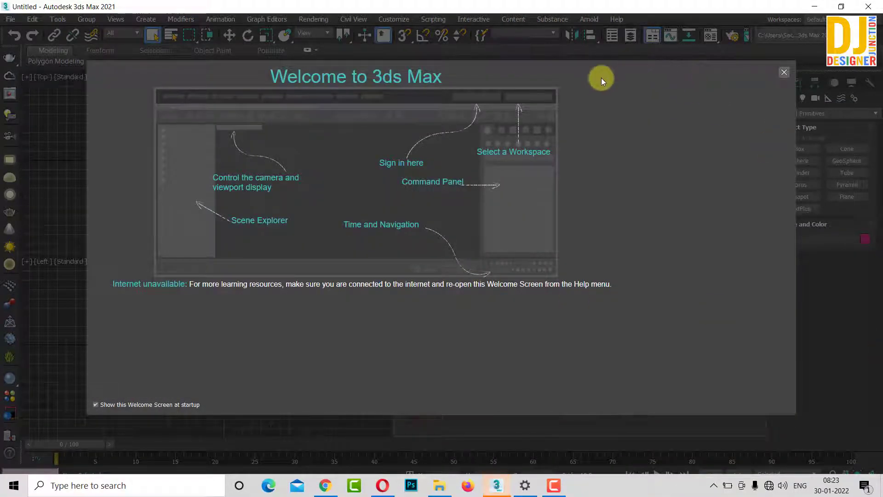
pyautogui.click(783, 73)
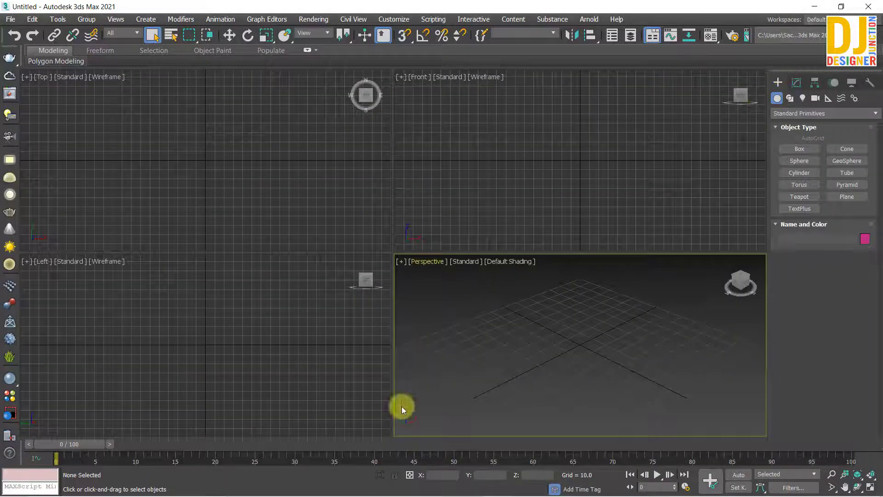
pyautogui.click(106, 110)
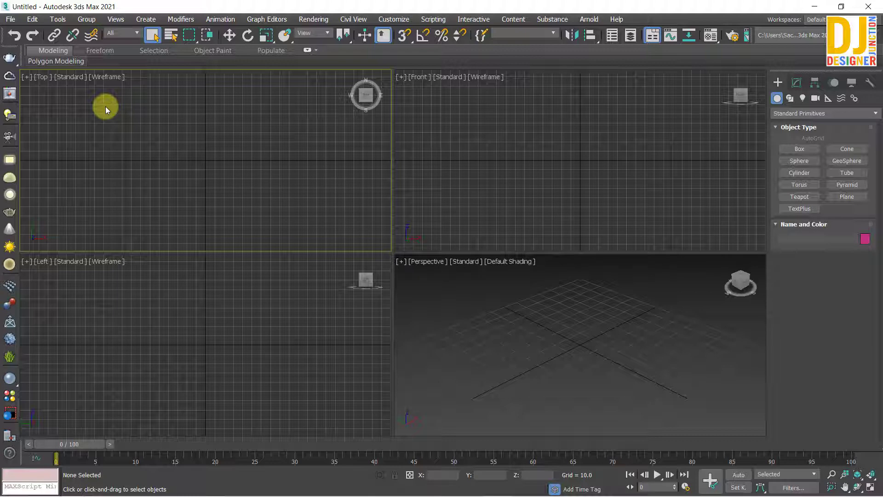
# Step: Close 3ds Max and open the OS (C:) drive in File Explorer
pyautogui.click(868, 8)
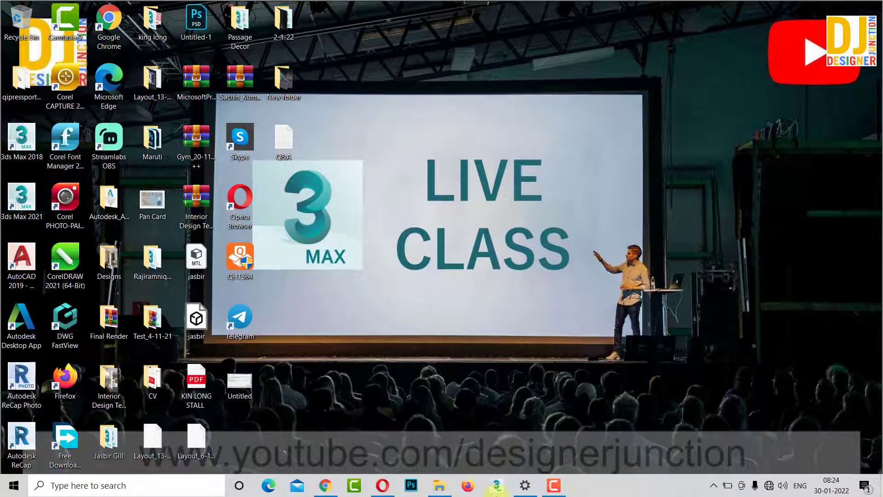
pyautogui.click(436, 488)
pyautogui.click(125, 80)
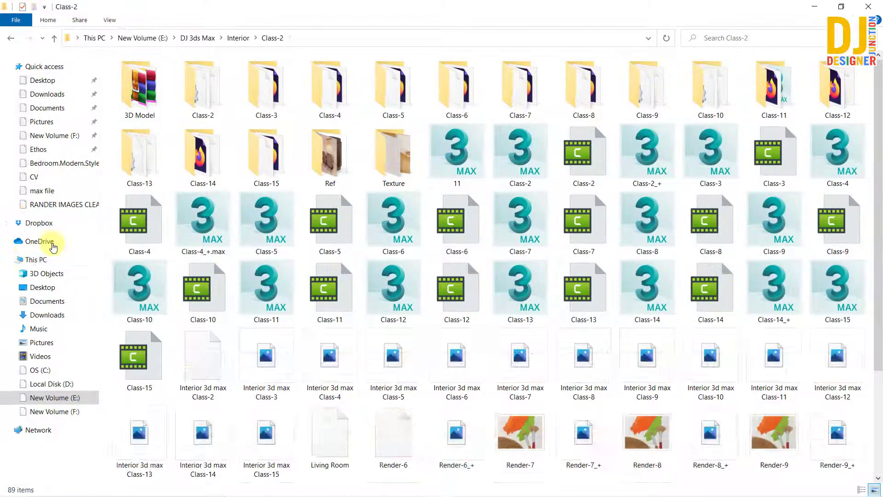
pyautogui.click(28, 260)
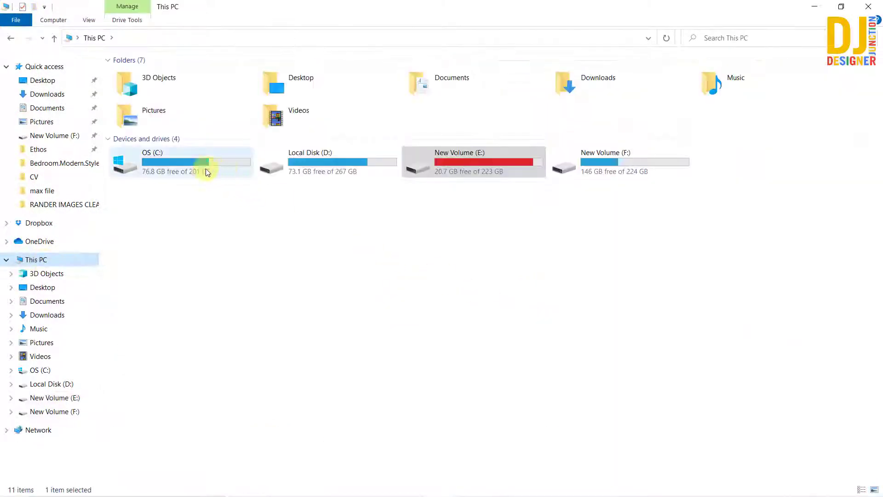
pyautogui.click(164, 166)
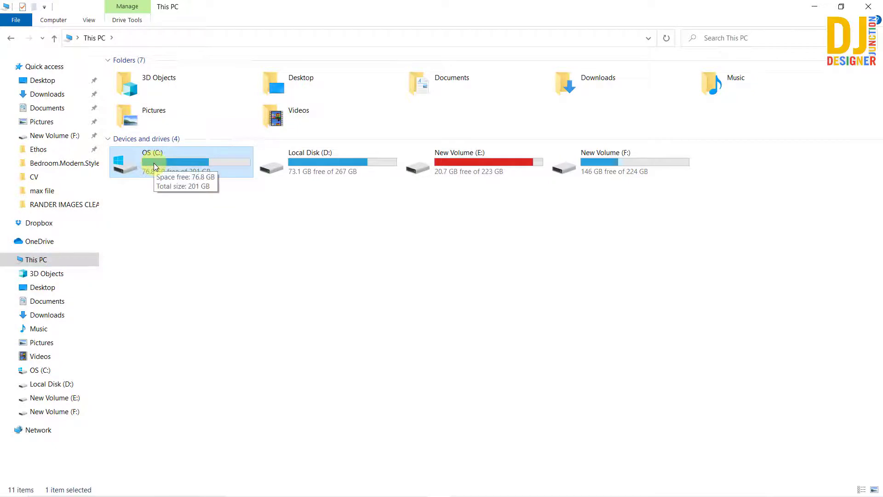
pyautogui.doubleClick(154, 164)
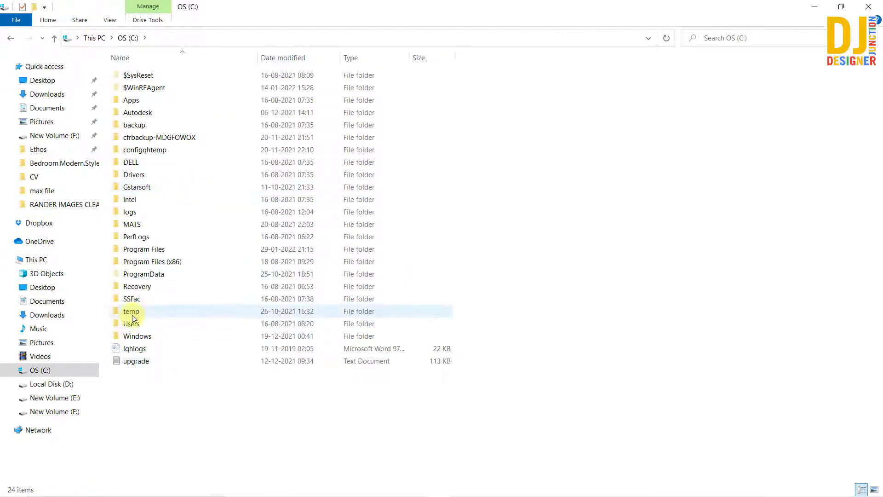
# Step: Browse Users > profile > AppData > Local > Autodesk > 3dsMax and select '2021 - 64bit'
pyautogui.doubleClick(131, 322)
pyautogui.click(128, 38)
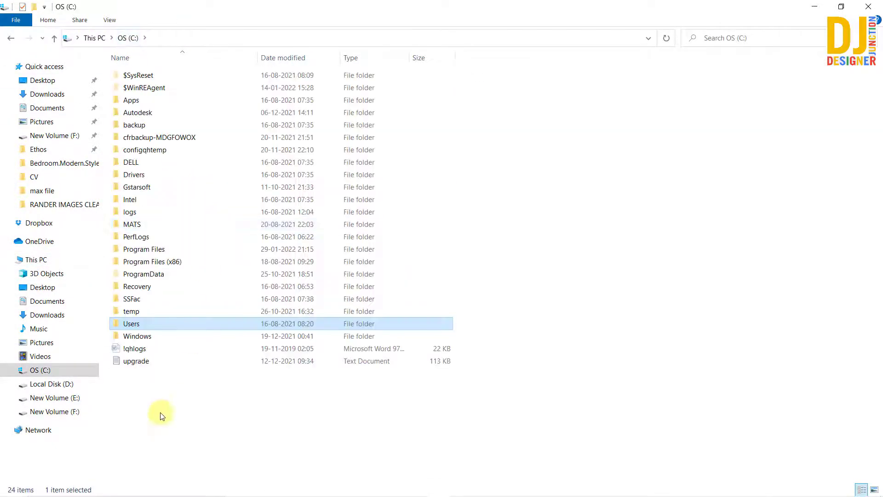
pyautogui.doubleClick(130, 322)
pyautogui.doubleClick(133, 102)
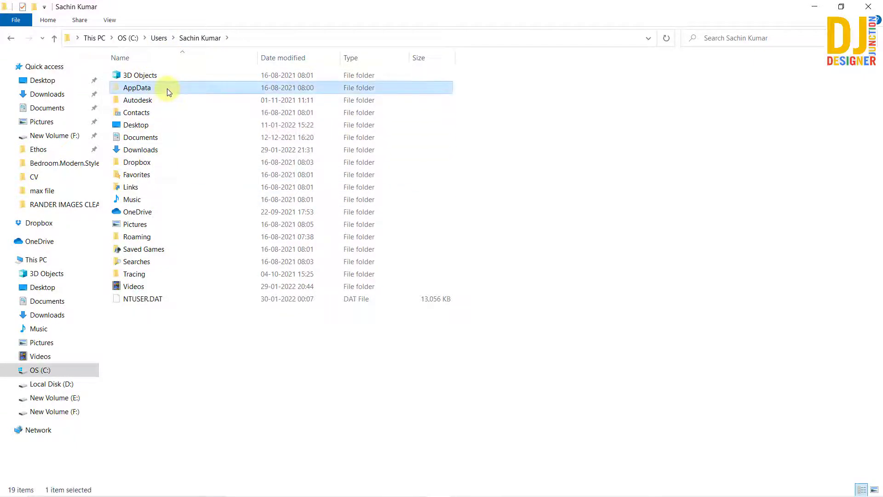
pyautogui.doubleClick(167, 88)
pyautogui.doubleClick(129, 78)
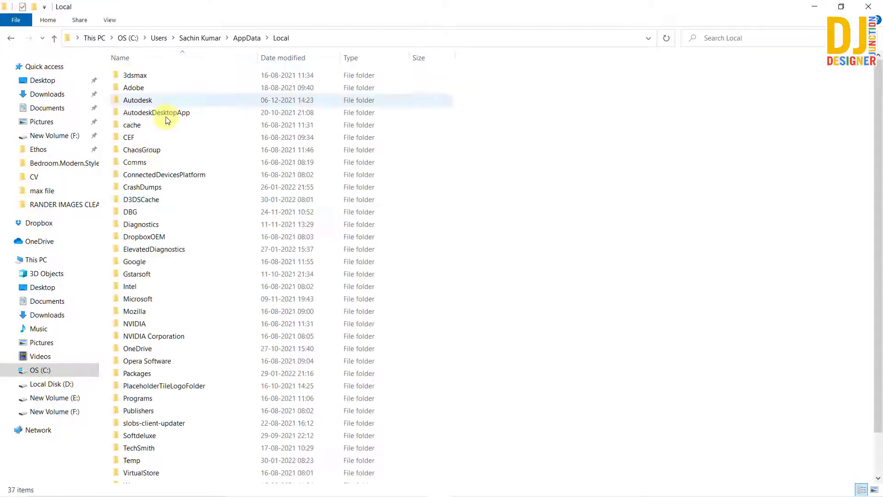
pyautogui.doubleClick(140, 101)
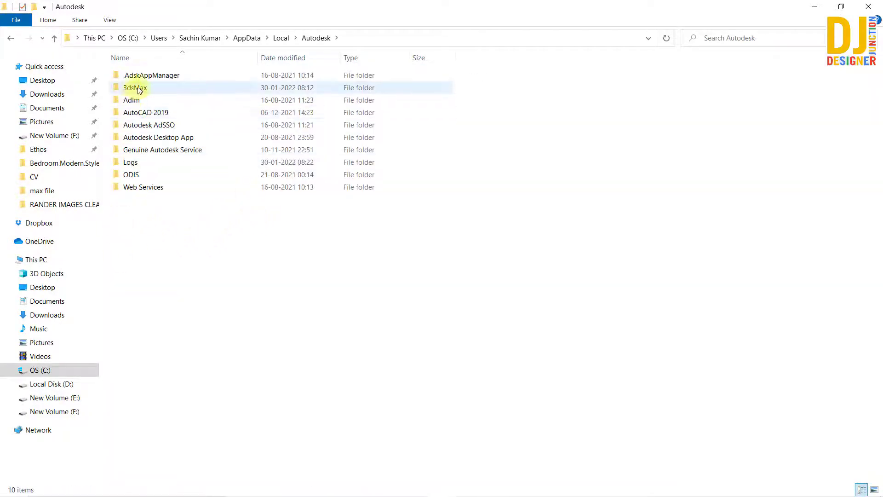
pyautogui.doubleClick(170, 88)
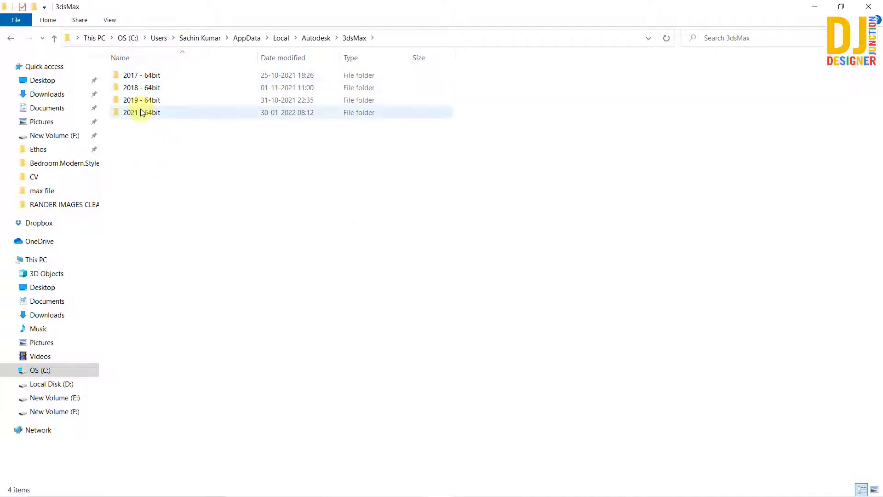
pyautogui.click(125, 113)
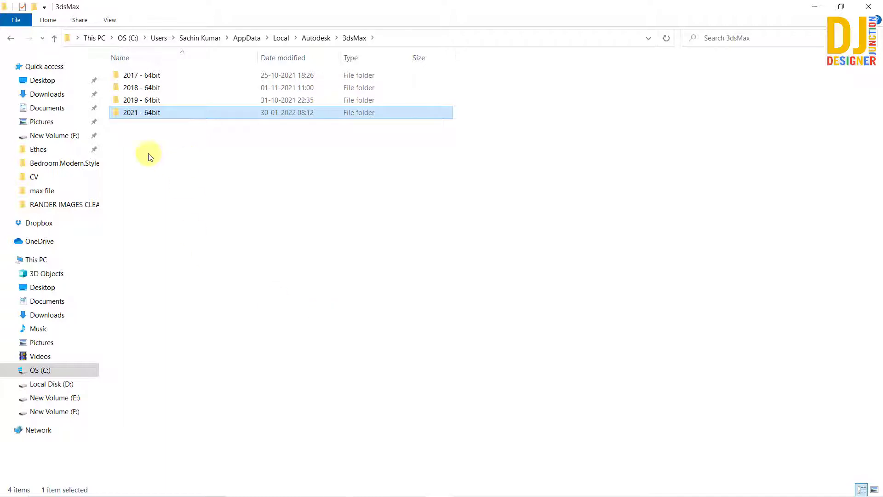
# Step: Delete the '2021 - 64bit' settings folder, then close and minimize both Explorer windows
pyautogui.rightClick(127, 116)
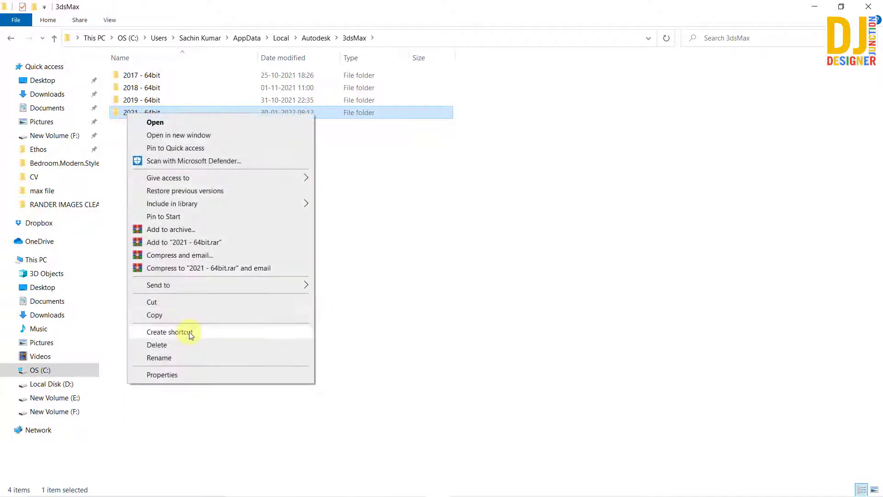
pyautogui.click(157, 349)
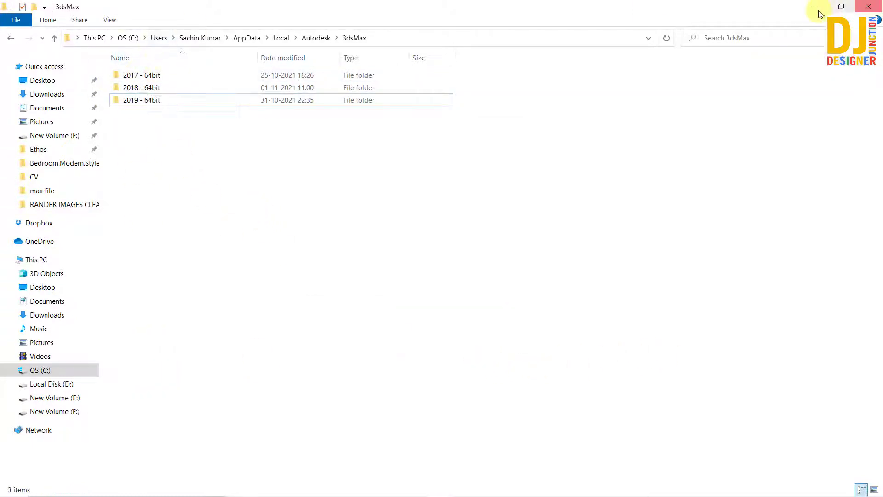
pyautogui.click(880, 4)
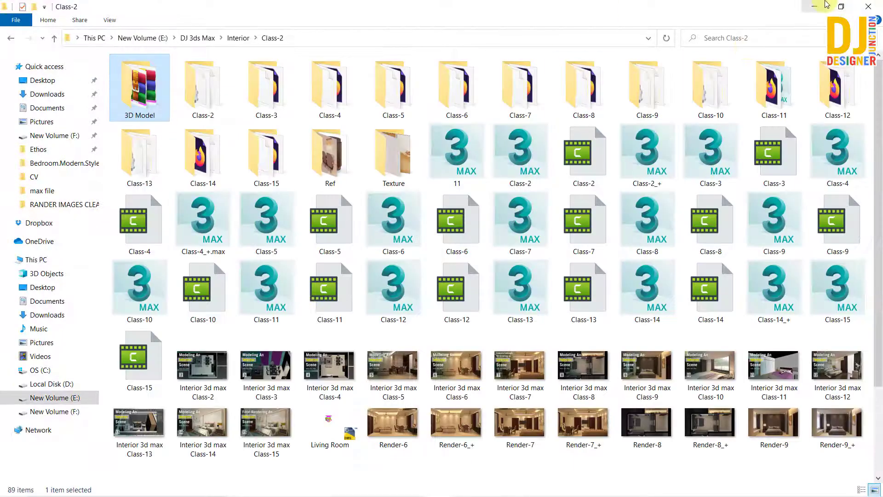
pyautogui.click(815, 6)
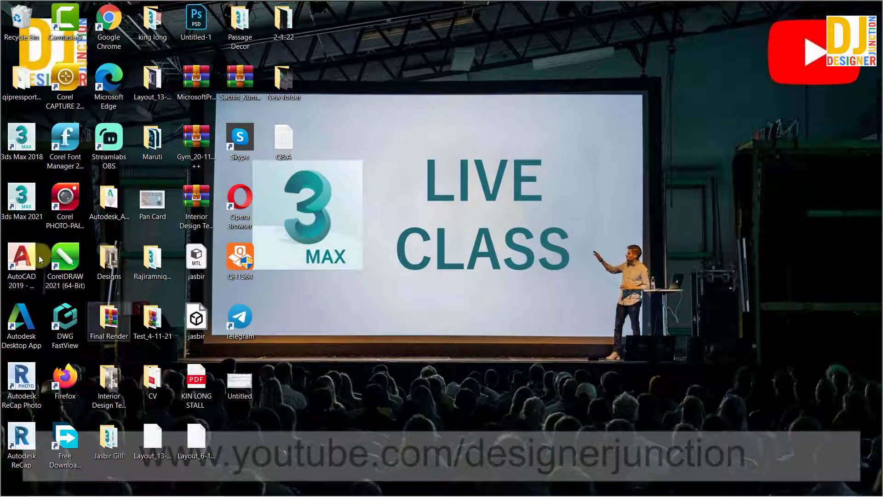
# Step: Relaunch 3ds Max 2021, refresh the desktop while it loads, and accept the plug-in DLL warning
pyautogui.click(27, 197)
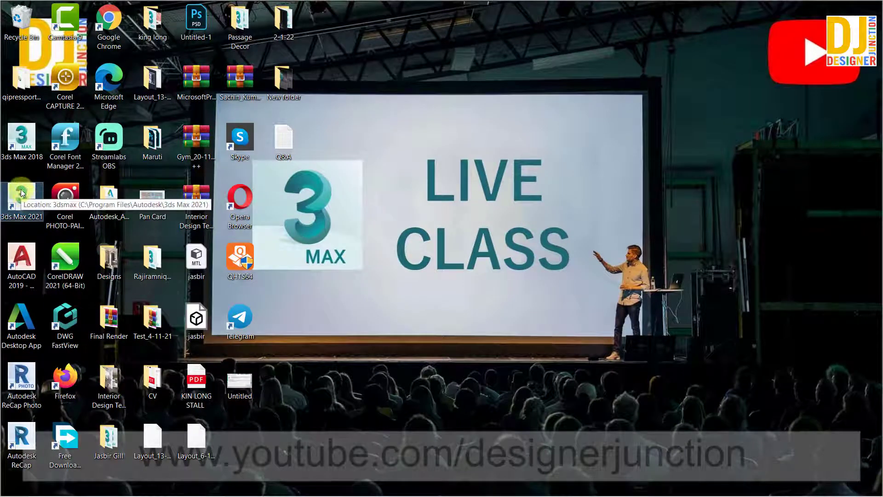
pyautogui.click(432, 165)
pyautogui.rightClick(408, 117)
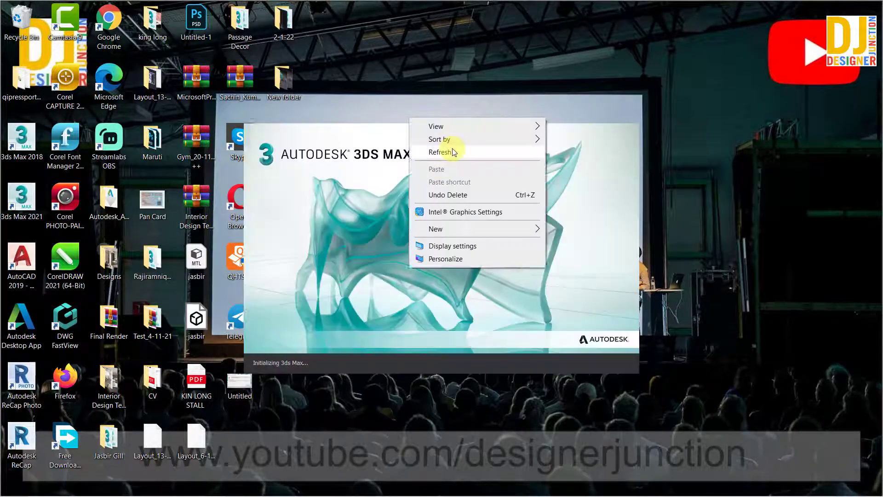
pyautogui.click(451, 152)
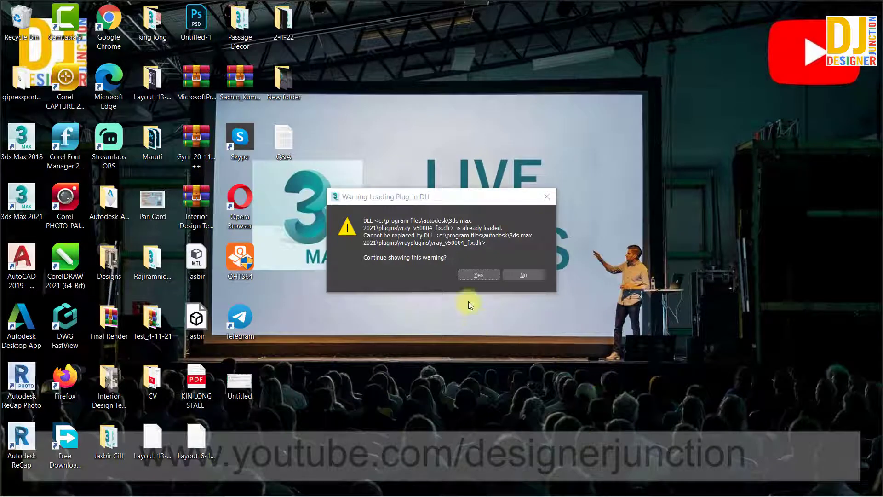
pyautogui.click(468, 278)
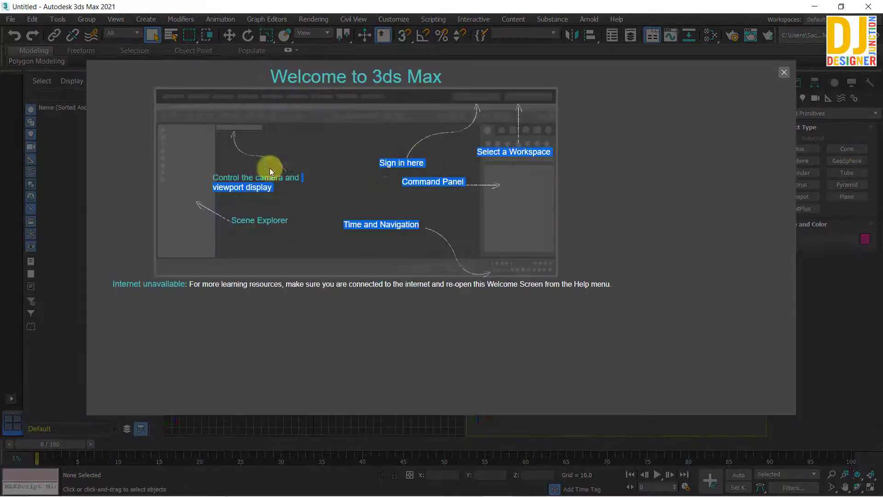
# Step: Close the Welcome Screen and Scene Explorer, switch to the Slate Material Editor, then minimize
pyautogui.click(783, 73)
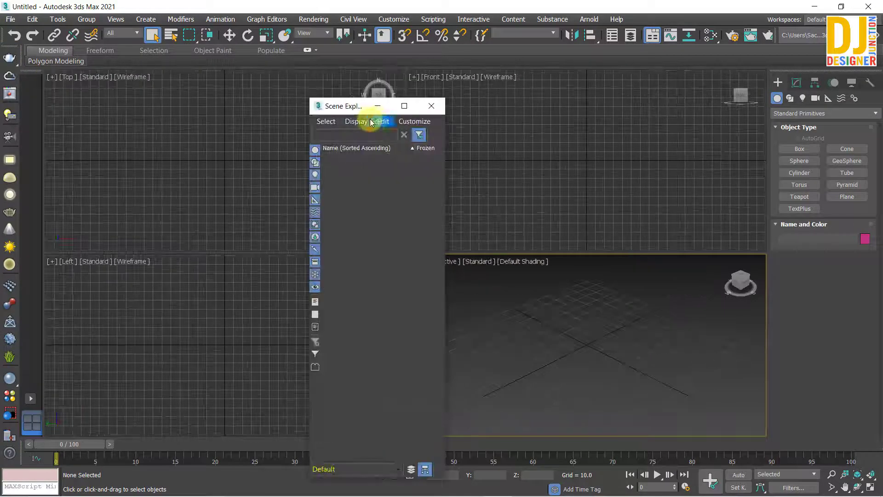
pyautogui.click(424, 111)
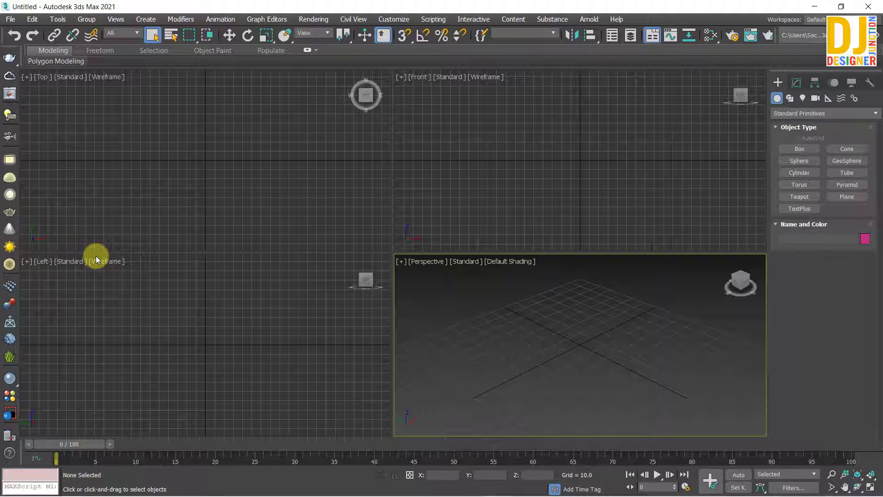
pyautogui.moveTo(711, 35); pyautogui.dragTo(710, 73)
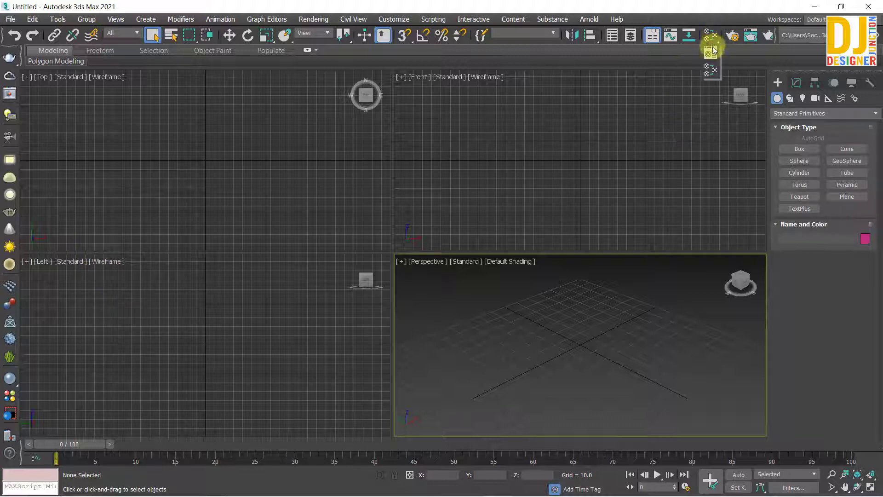
pyautogui.click(711, 73)
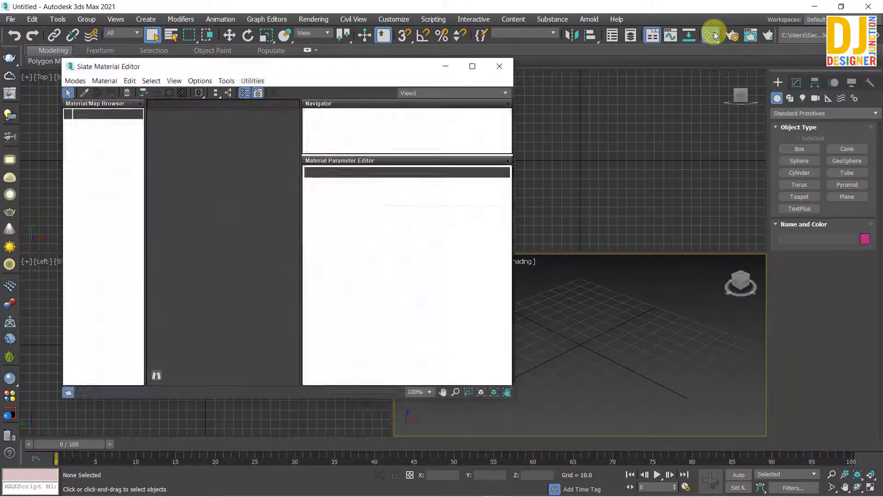
pyautogui.click(499, 65)
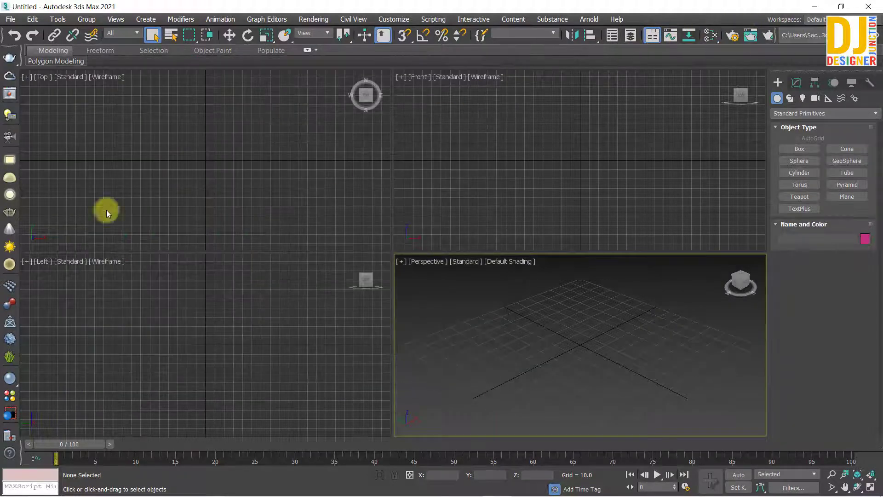
pyautogui.click(813, 12)
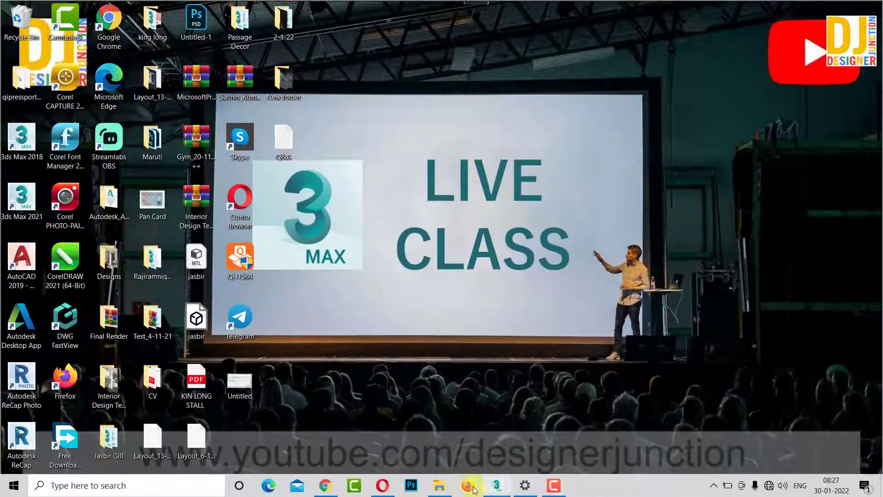
# Step: Open Class-15.max from the Class-2 folder and accept the plug-in DLL warning
pyautogui.click(438, 488)
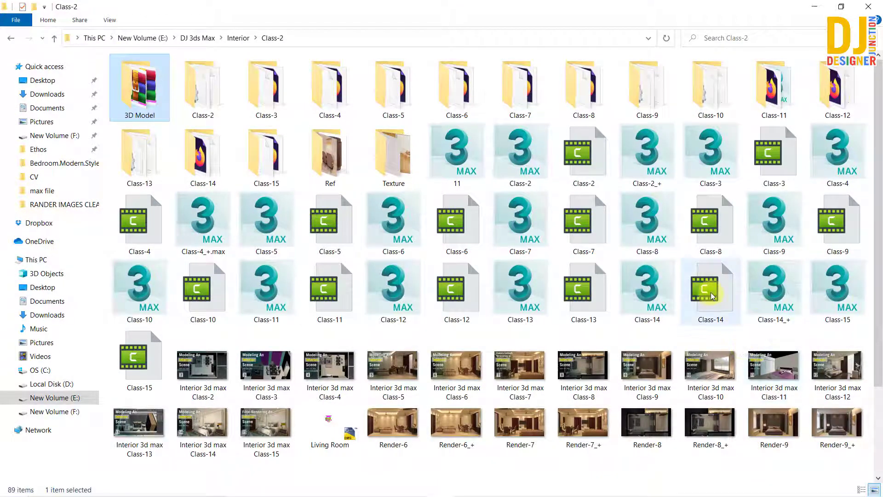
pyautogui.click(841, 280)
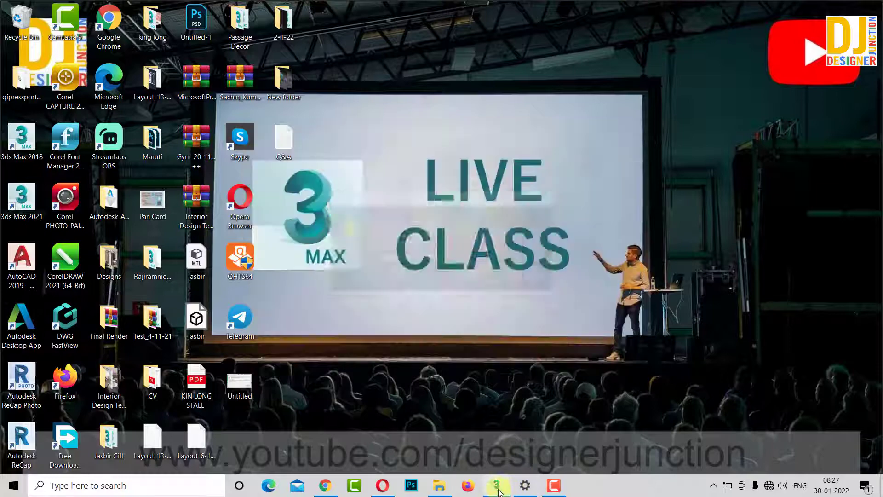
pyautogui.click(471, 275)
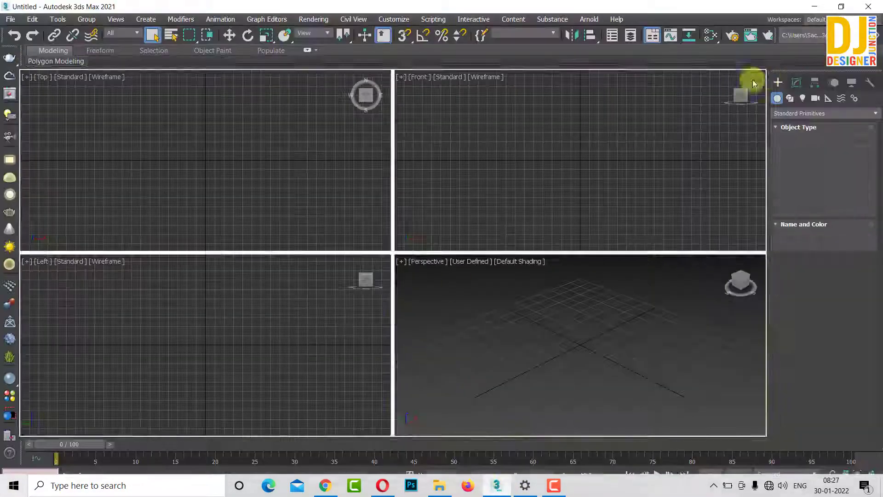
# Step: Close 3ds Max, quitting without saving the empty Untitled scene
pyautogui.click(878, 6)
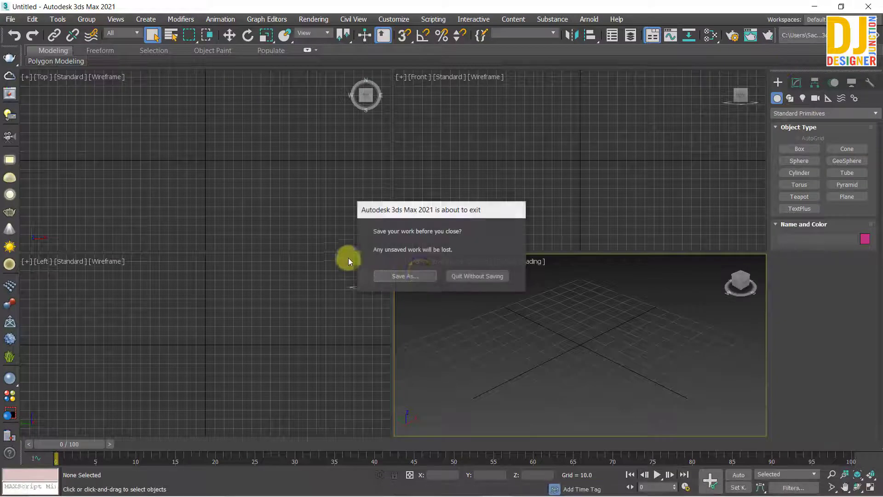
pyautogui.click(457, 279)
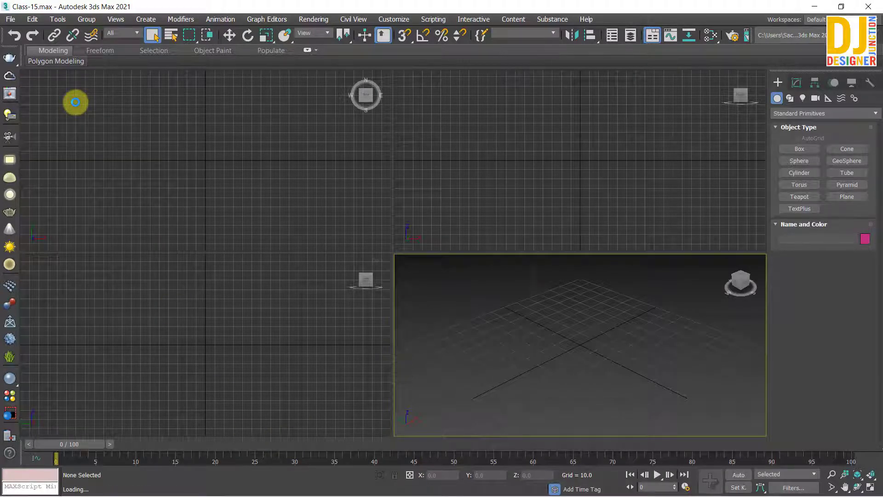
# Step: Accept Units Mismatch, skip missing files, close the Scene Converter, and select the wall painting
pyautogui.press('Return')
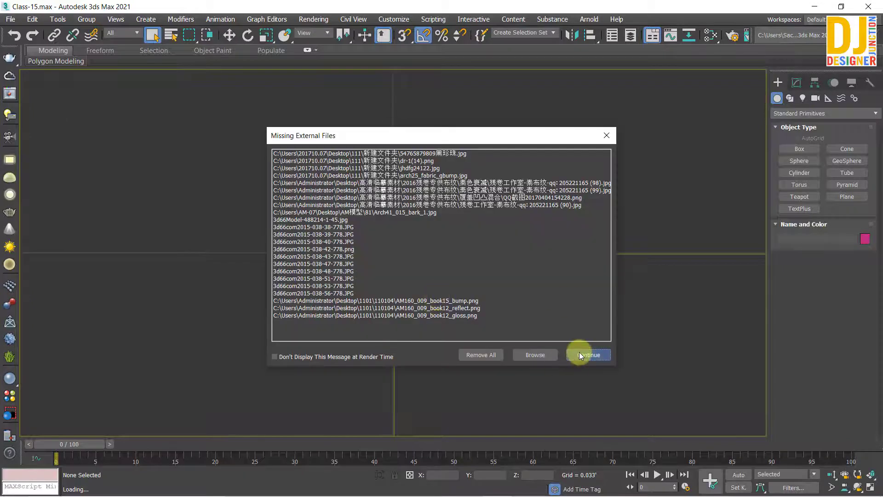
pyautogui.click(579, 352)
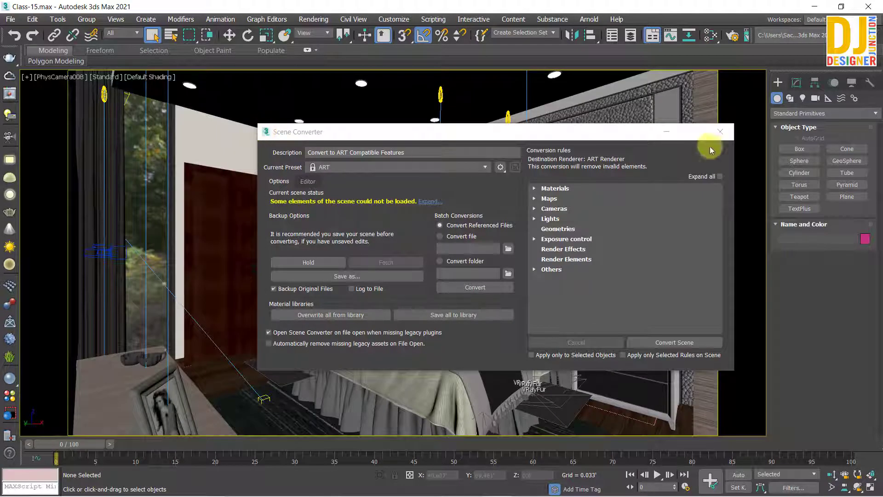
pyautogui.click(721, 132)
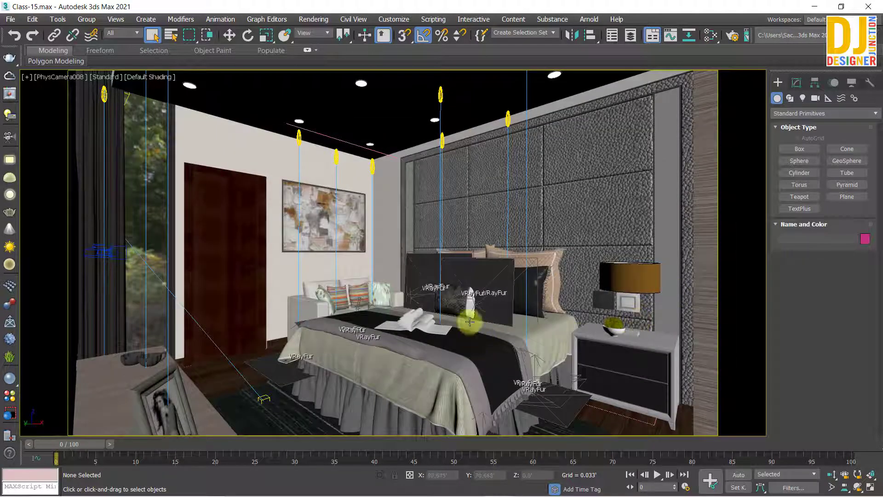
pyautogui.click(314, 205)
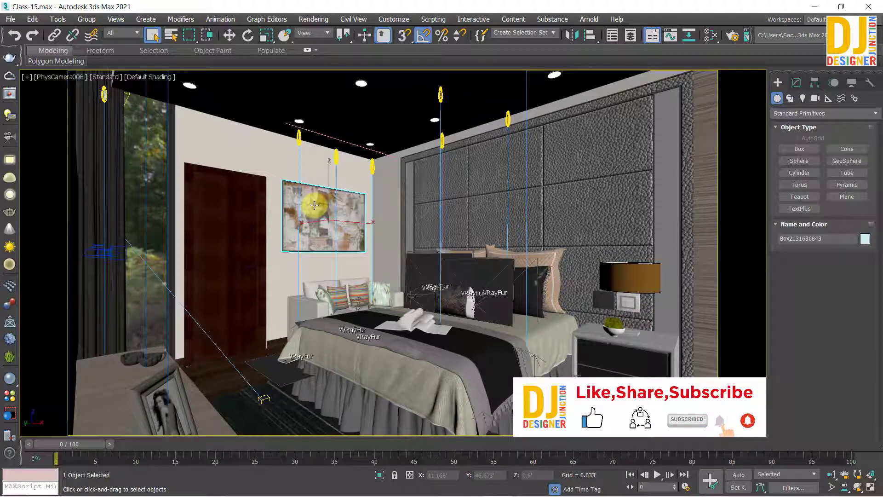
# Step: Test the W, Alt+W and F3 shortcuts, leaving the camera and Perspective views in wireframe
pyautogui.press('w')
pyautogui.hotkey('alt', 'w')
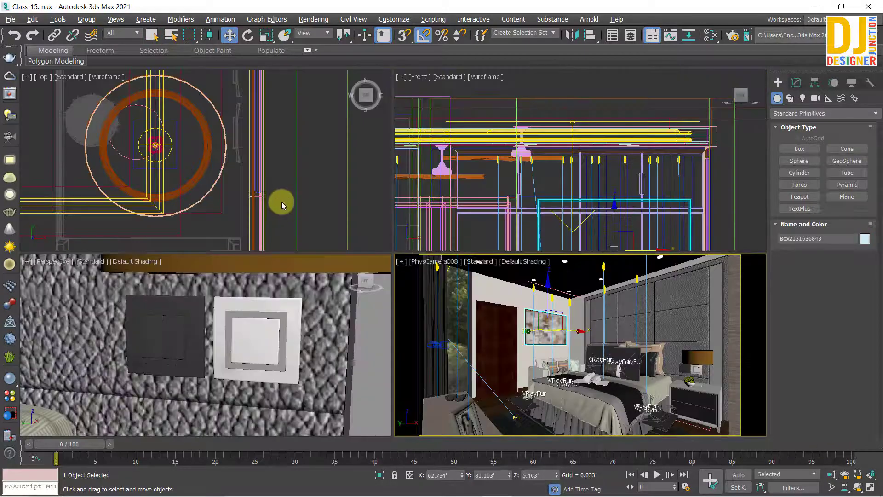
pyautogui.hotkey('alt', 'w')
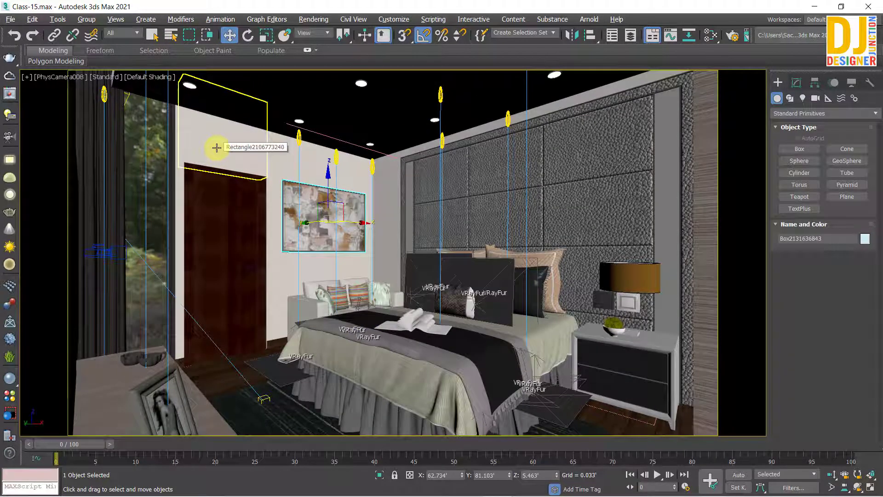
pyautogui.press('F3')
pyautogui.press('F3')
pyautogui.press('F3')
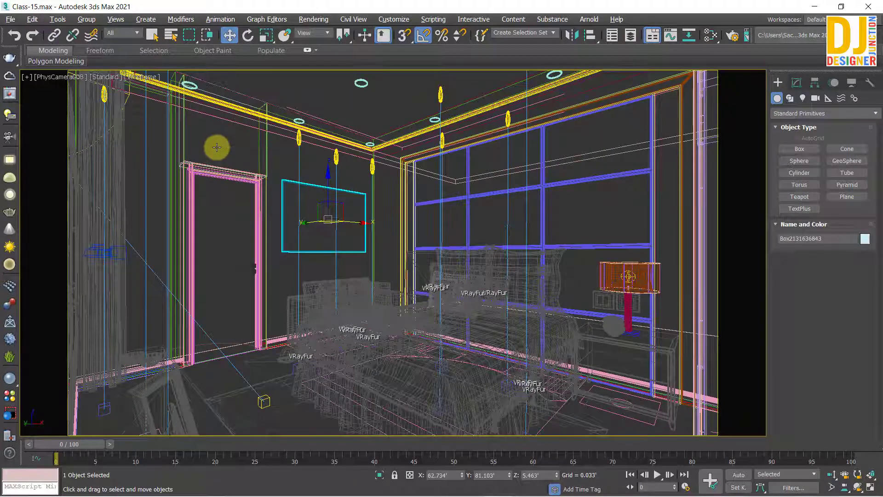
pyautogui.click(228, 147)
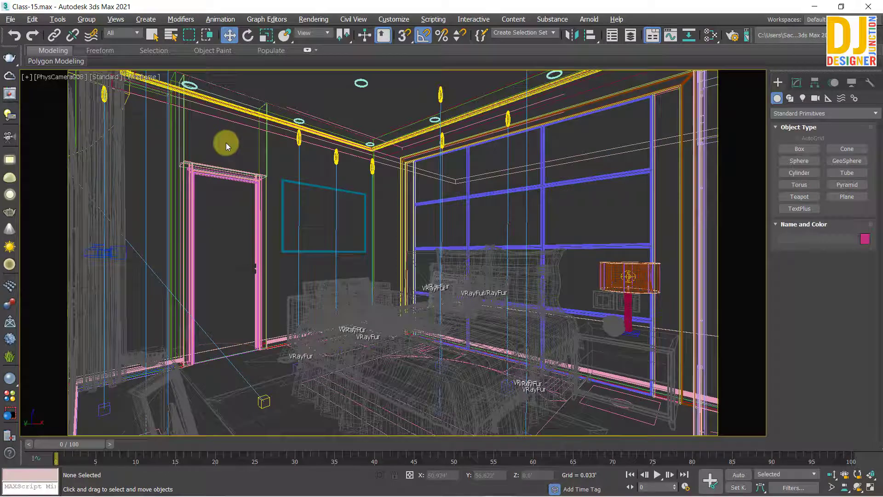
pyautogui.press('F3')
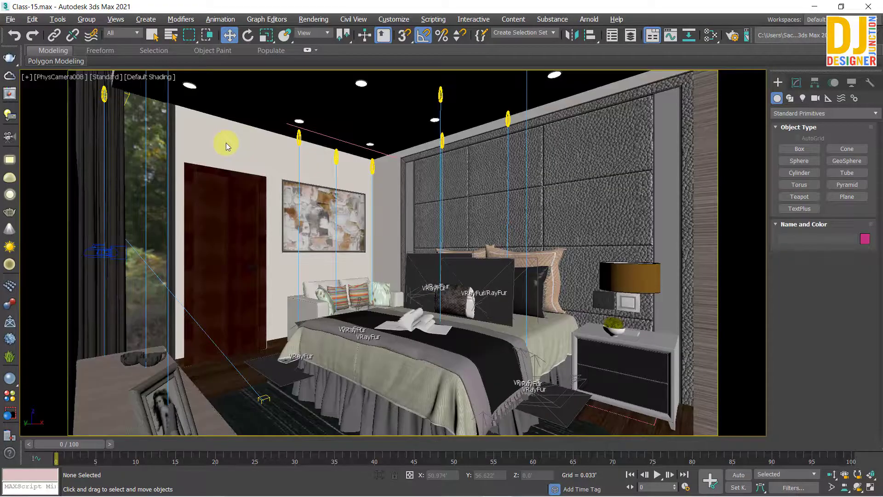
pyautogui.press('F3')
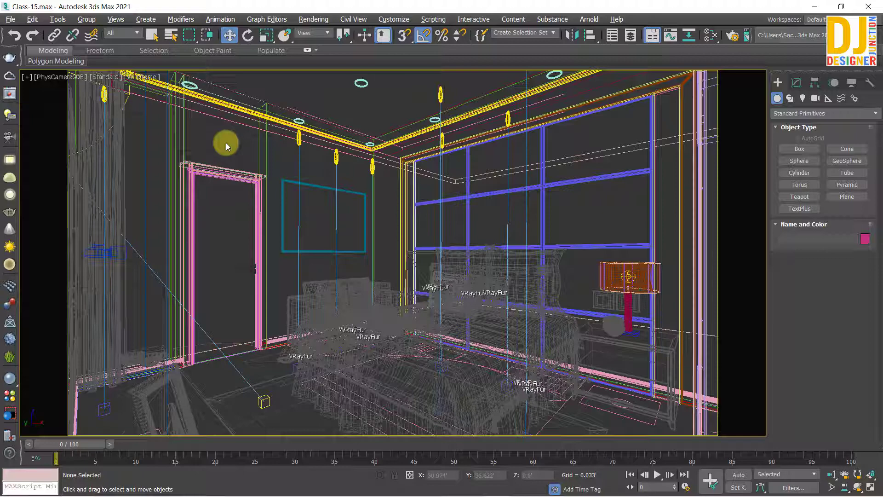
pyautogui.hotkey('alt', 'w')
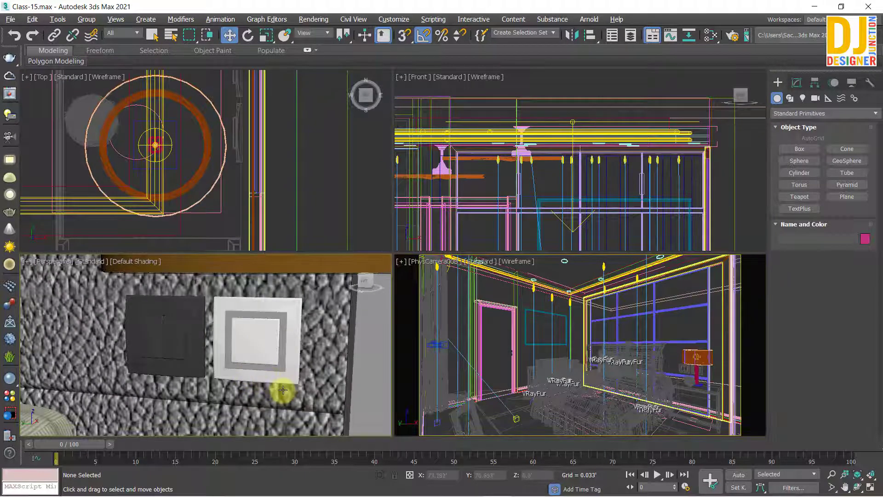
pyautogui.press('F3')
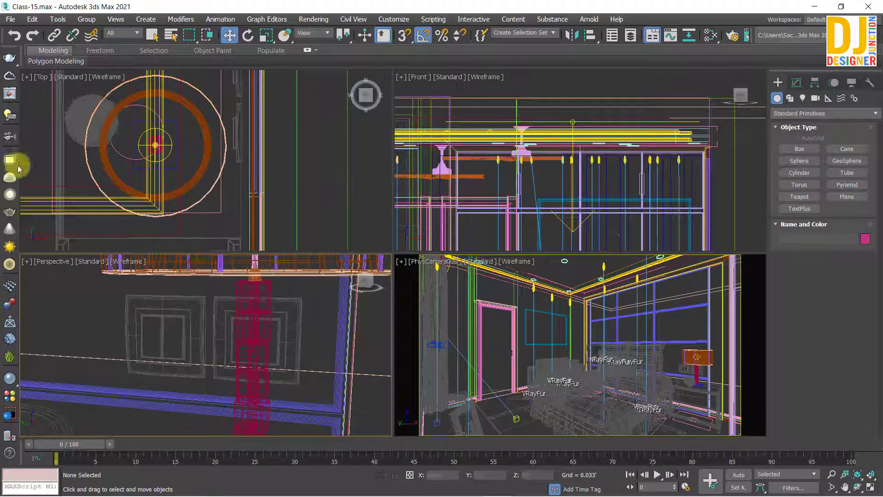
pyautogui.hotkey('alt', 'w')
pyautogui.hotkey('alt', 'w')
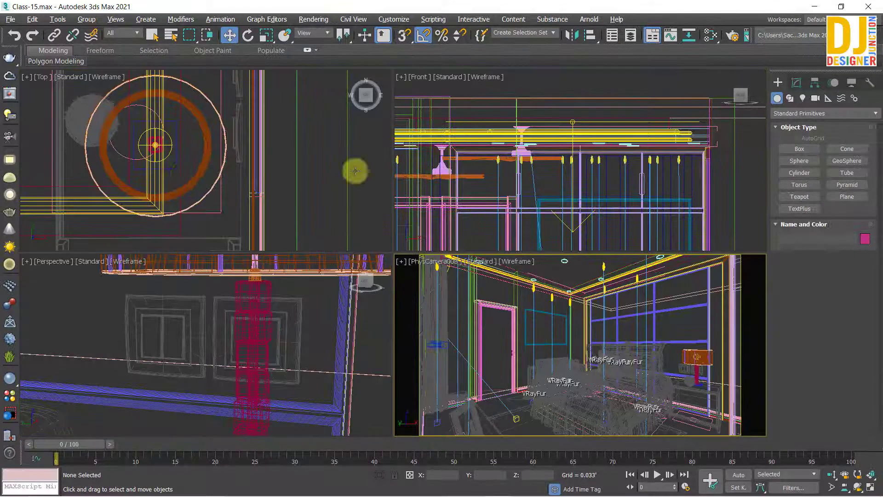
pyautogui.hotkey('alt', 'w')
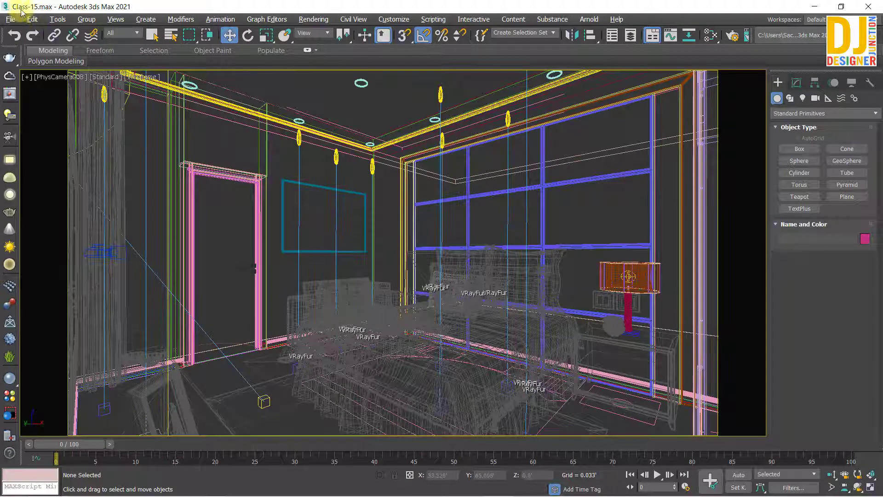
# Step: Start File > Save but cancel it, then toggle the camera view's wireframe/shaded display with F3
pyautogui.click(10, 19)
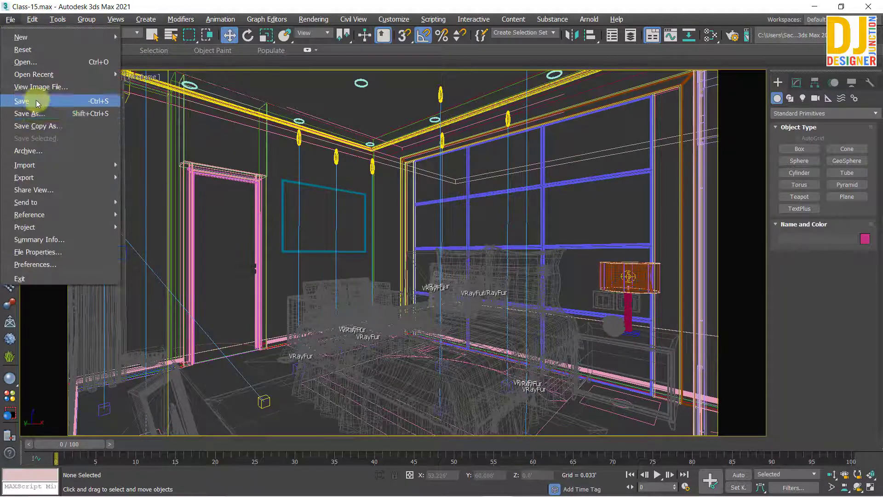
pyautogui.click(38, 102)
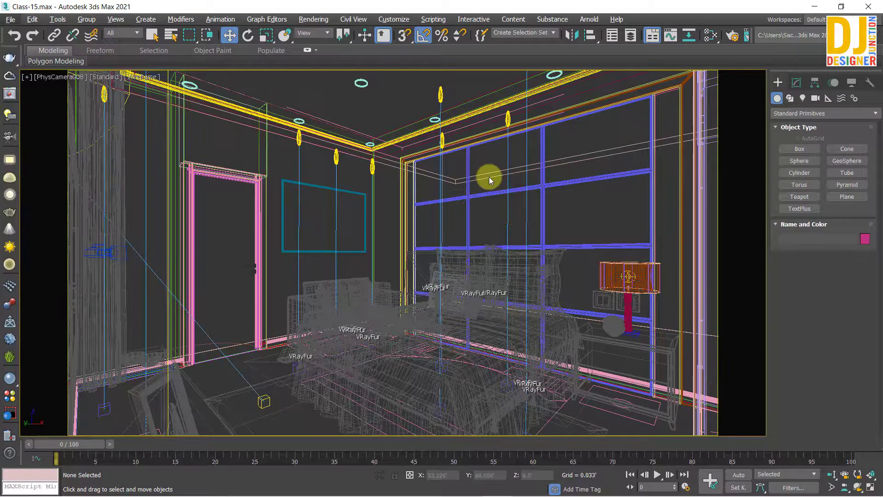
pyautogui.press('Return')
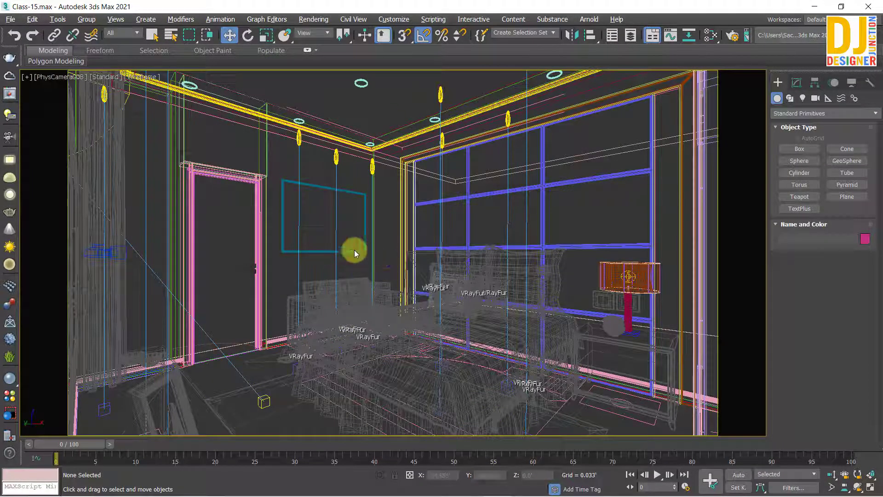
pyautogui.press('F3')
pyautogui.press('F3')
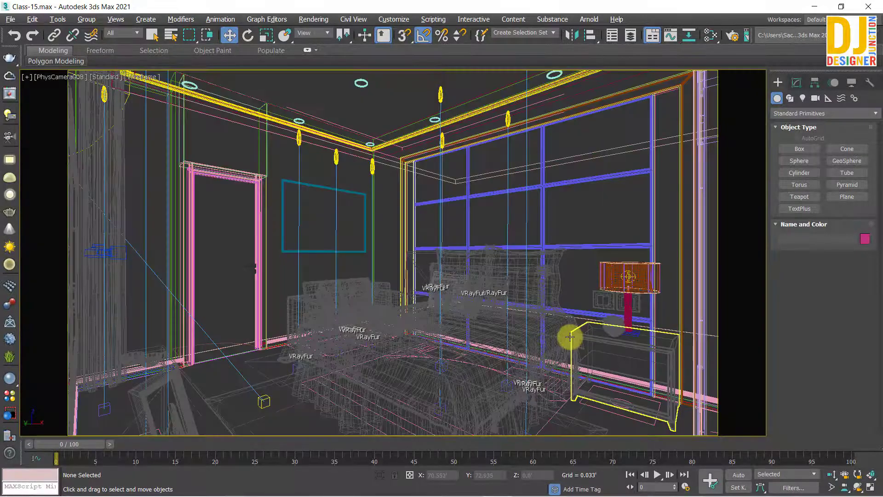
pyautogui.press('F3')
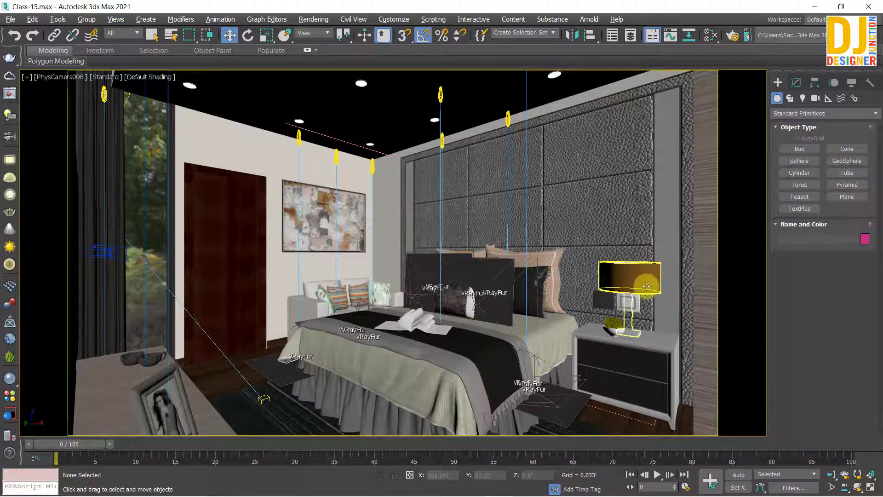
# Step: Test the F3 shaded/wireframe and F4 Edged Faces shortcuts on the bedroom camera view, ending in wireframe
pyautogui.press('F3')
pyautogui.press('F3')
pyautogui.press('F3')
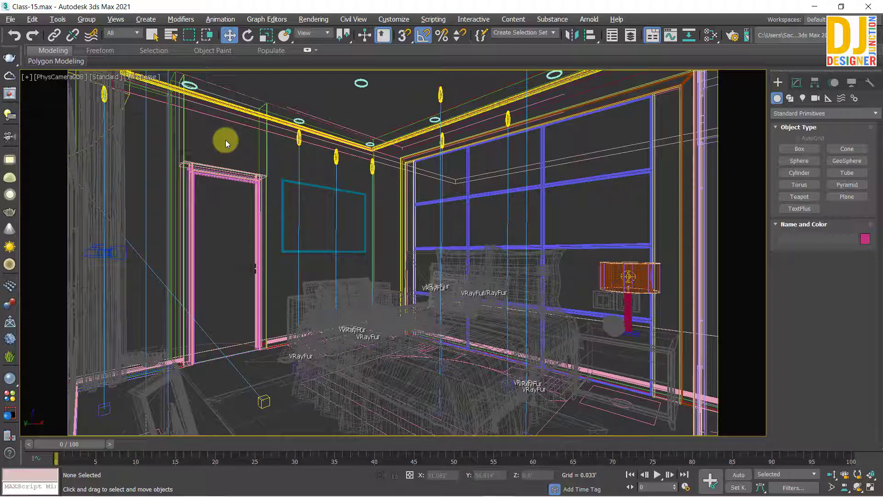
pyautogui.press('F3')
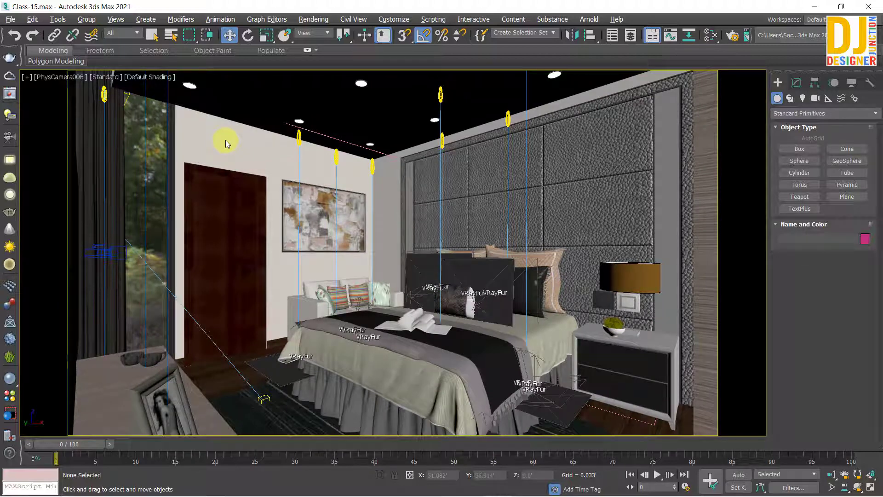
pyautogui.press('F4')
pyautogui.press('F4')
pyautogui.press('F4')
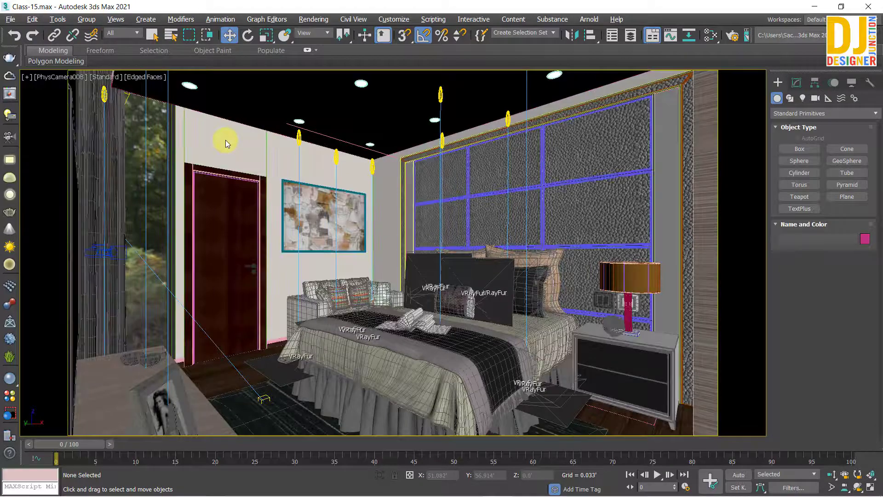
pyautogui.press('F4')
pyautogui.press('F4')
pyautogui.press('F4')
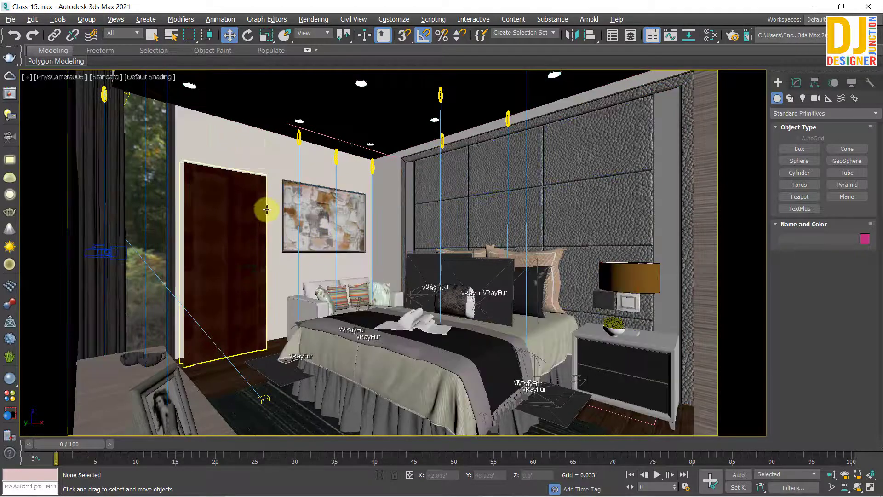
pyautogui.press('F4')
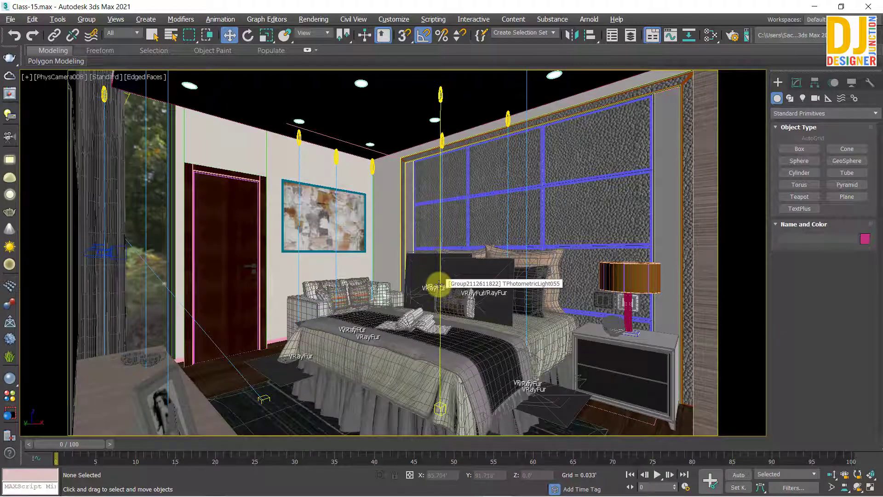
pyautogui.press('F4')
pyautogui.press('F4')
pyautogui.press('F4')
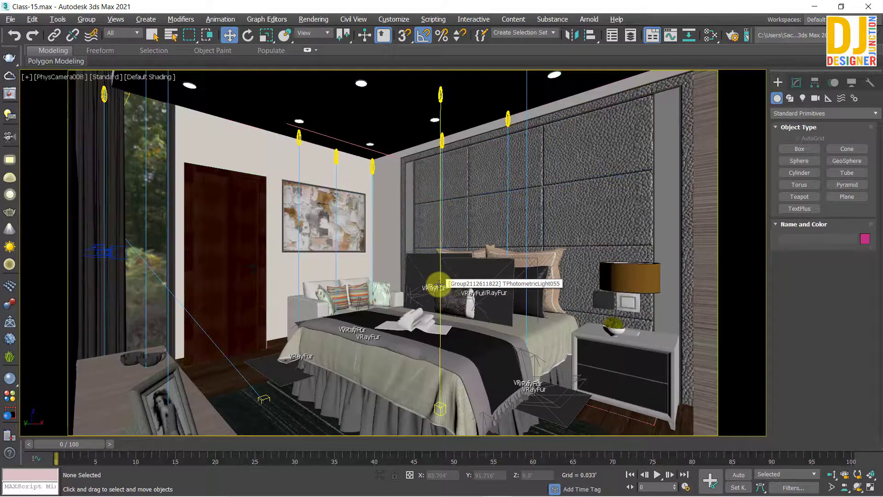
pyautogui.press('F4')
pyautogui.press('F4')
pyautogui.press('F4')
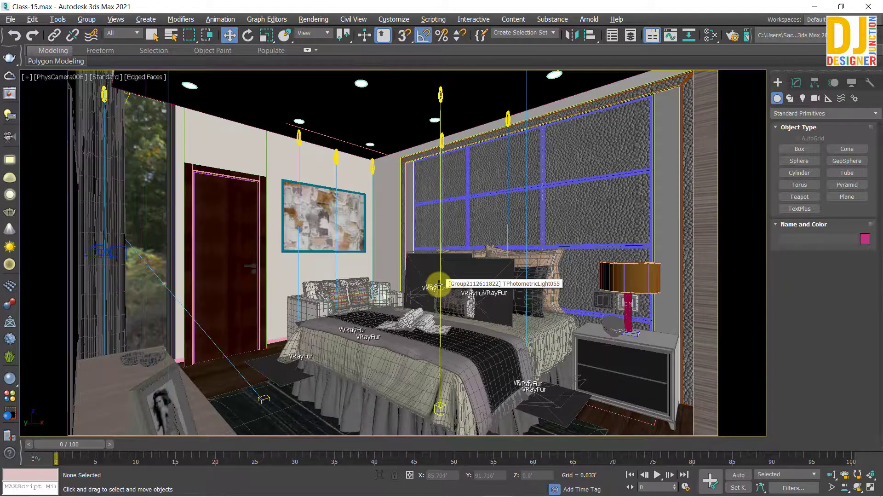
pyautogui.press('F3')
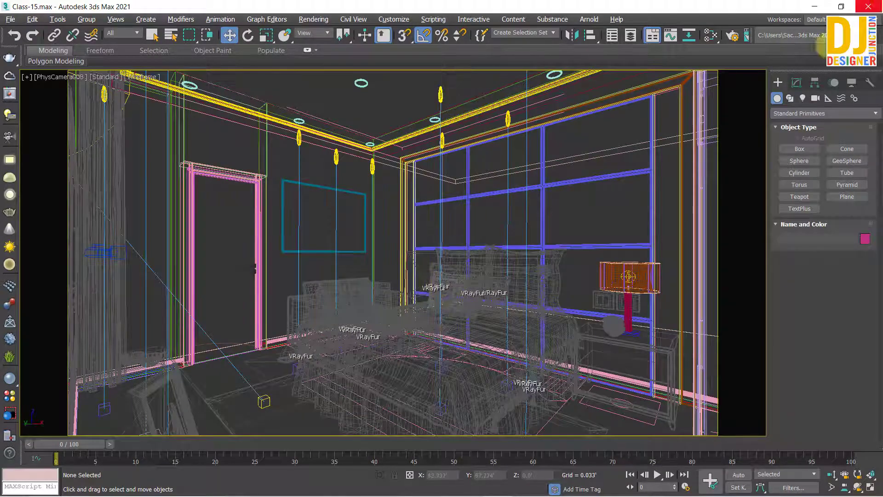